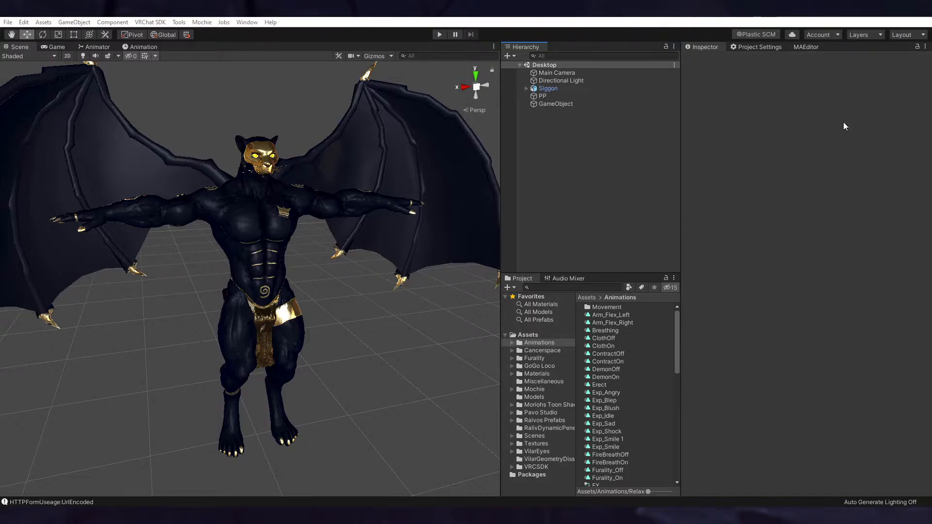
# Select the Siggon avatar and examine its Animator component, VRC Avatar Descriptor and playable layers.
pyautogui.click(567, 89)
pyautogui.scroll(-5, 776, 208)
pyautogui.scroll(-2, 777, 208)
pyautogui.scroll(10, 777, 209)
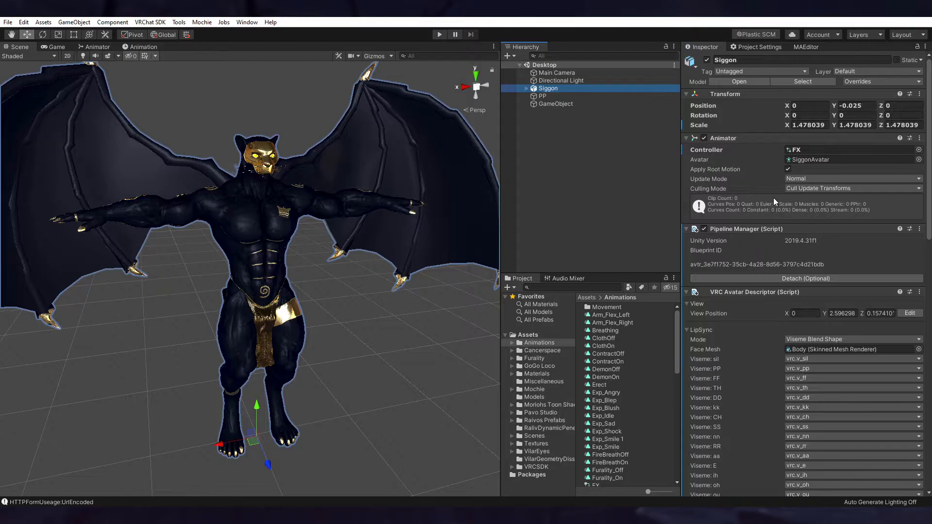
pyautogui.scroll(-6, 774, 197)
pyautogui.scroll(-3, 765, 188)
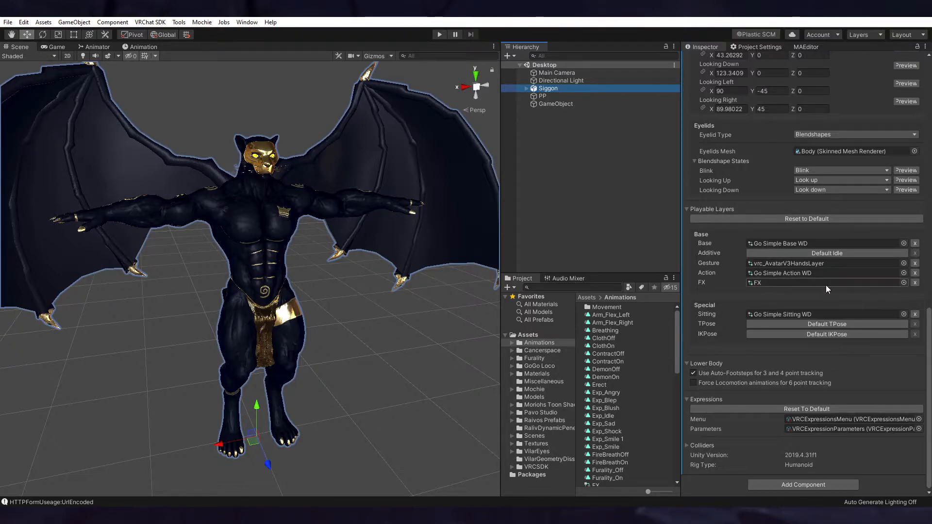
pyautogui.click(610, 362)
pyautogui.rightClick(613, 362)
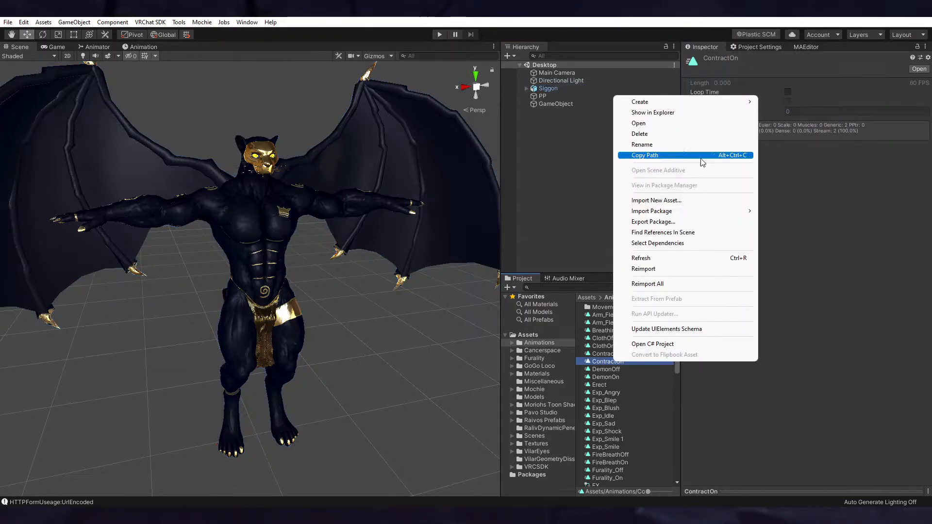
pyautogui.moveTo(693, 101)
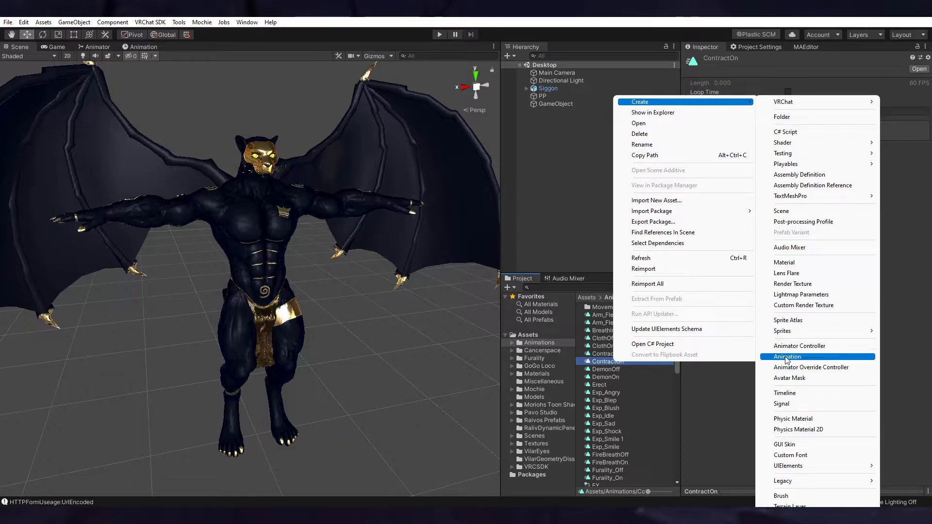
pyautogui.click(732, 388)
# Compare the Siggon avatar's FX playable layer with the controller assigned in its Animator component.
pyautogui.click(554, 90)
pyautogui.scroll(-15, 753, 217)
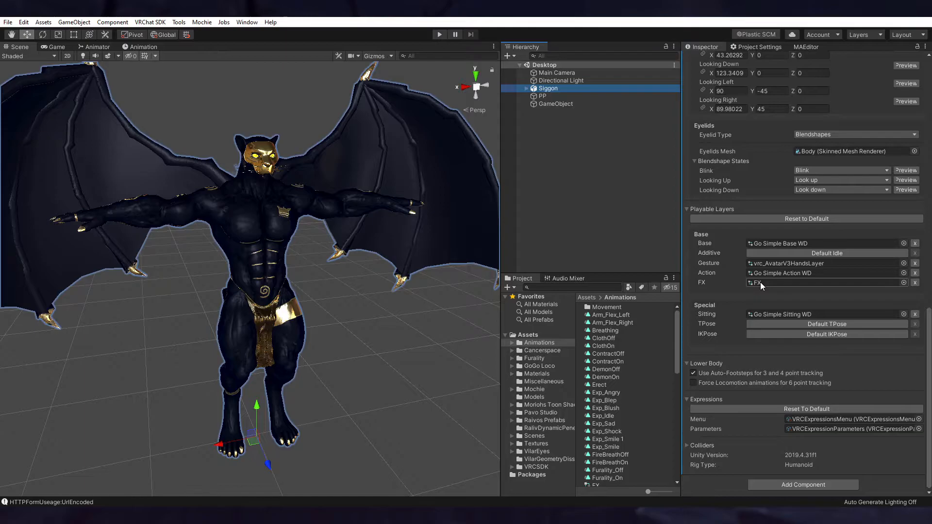
pyautogui.scroll(15, 760, 282)
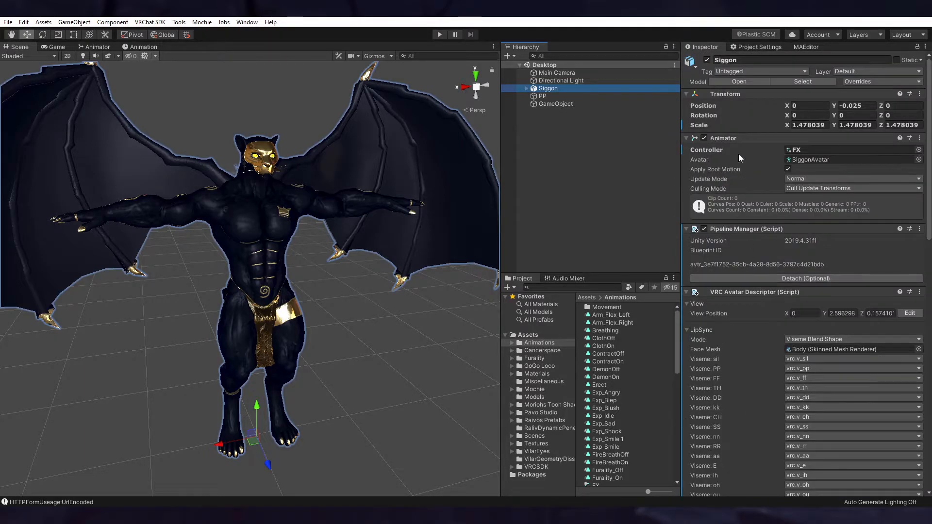
pyautogui.scroll(-2, 621, 429)
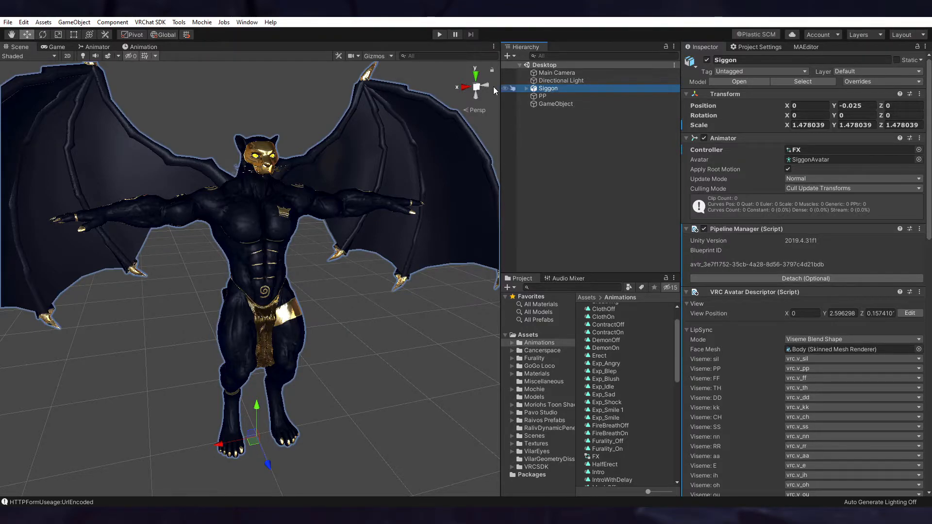
# Open the Animation window for Siggon and create a new clip named Flex_R in the Animations folder.
pyautogui.click(246, 22)
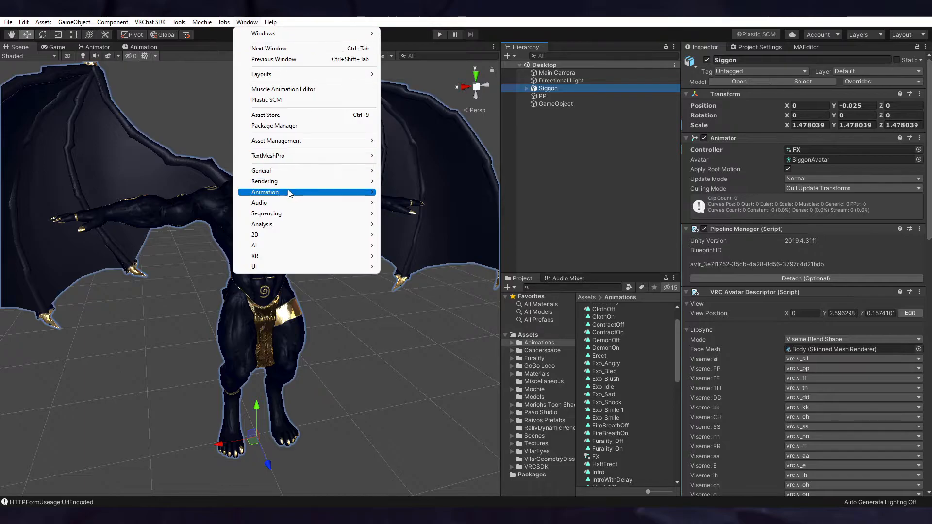
pyautogui.moveTo(288, 191)
pyautogui.click(410, 192)
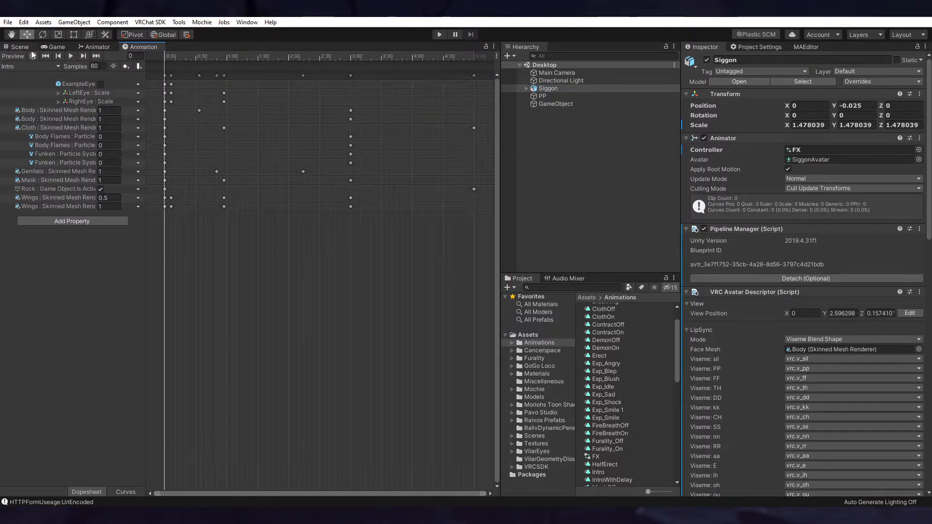
pyautogui.click(36, 66)
pyautogui.click(96, 116)
pyautogui.click(57, 66)
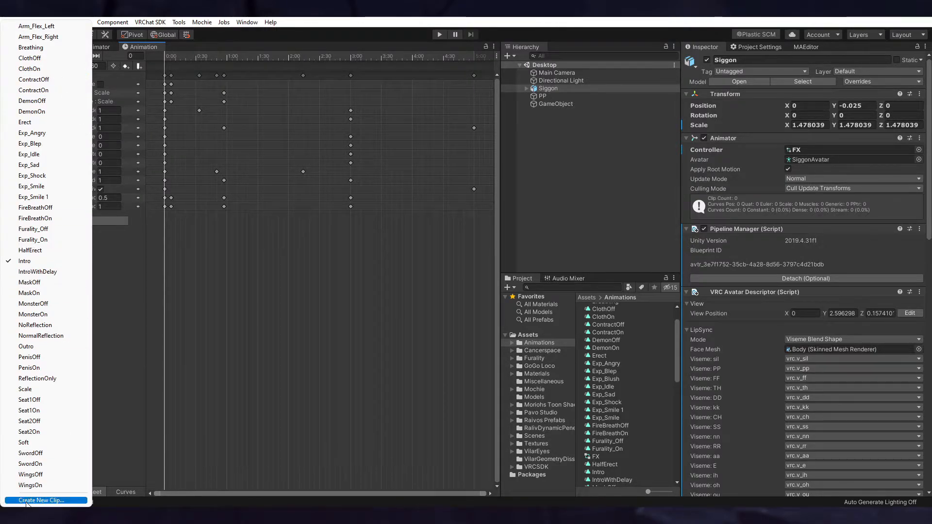
pyautogui.click(26, 502)
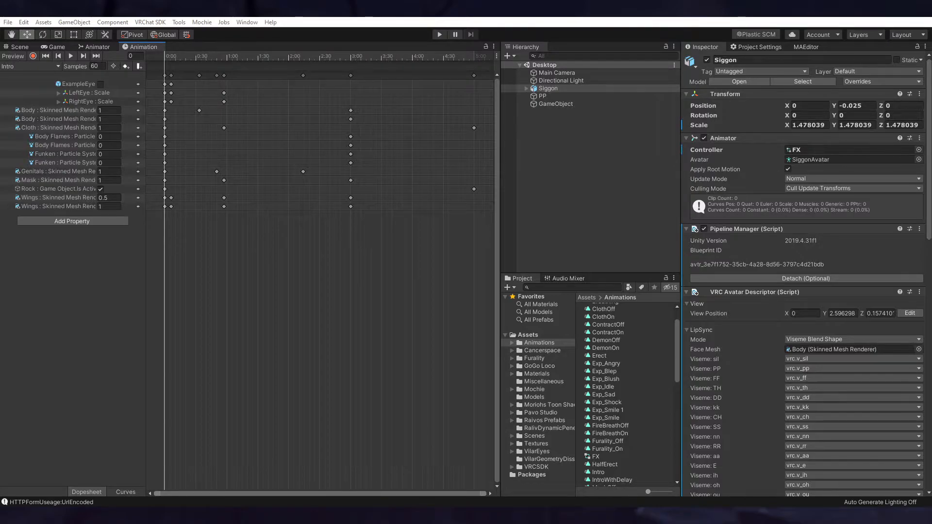
pyautogui.press('Return')
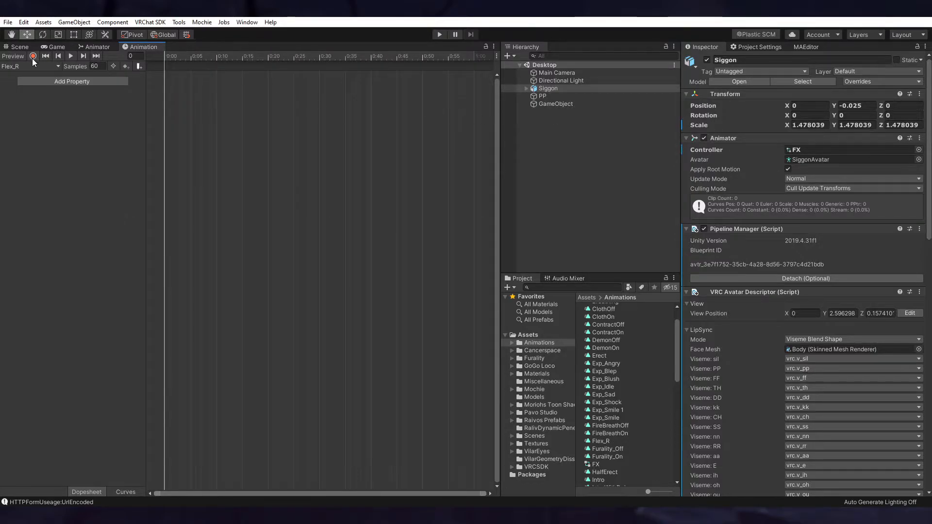
# Create another animation clip named Flex_L in the Animations folder.
pyautogui.click(33, 67)
pyautogui.click(156, 351)
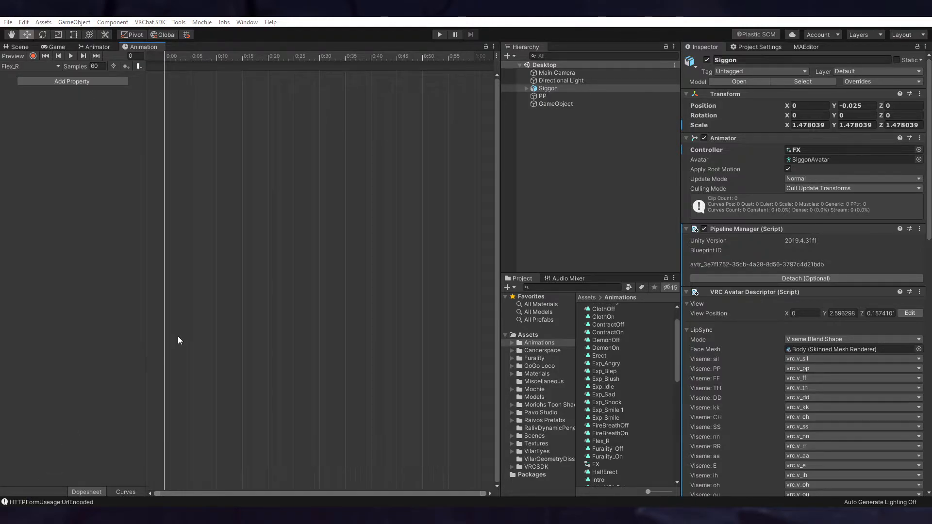
pyautogui.press('Return')
# Start recording Flex_L and key the Body mesh's ArmOpenLeft at 100 and ArmCloseLeft__ at 0 on frame 0.
pyautogui.click(32, 56)
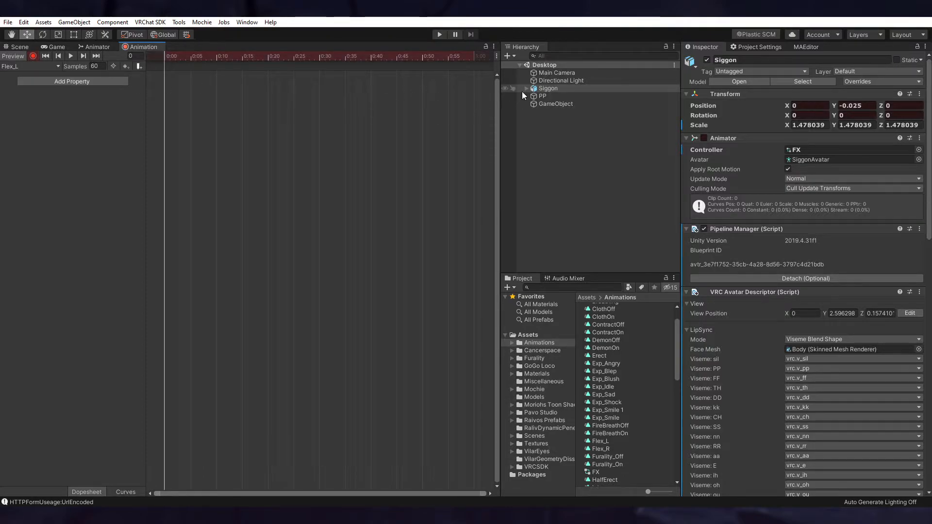
pyautogui.click(33, 57)
pyautogui.click(34, 55)
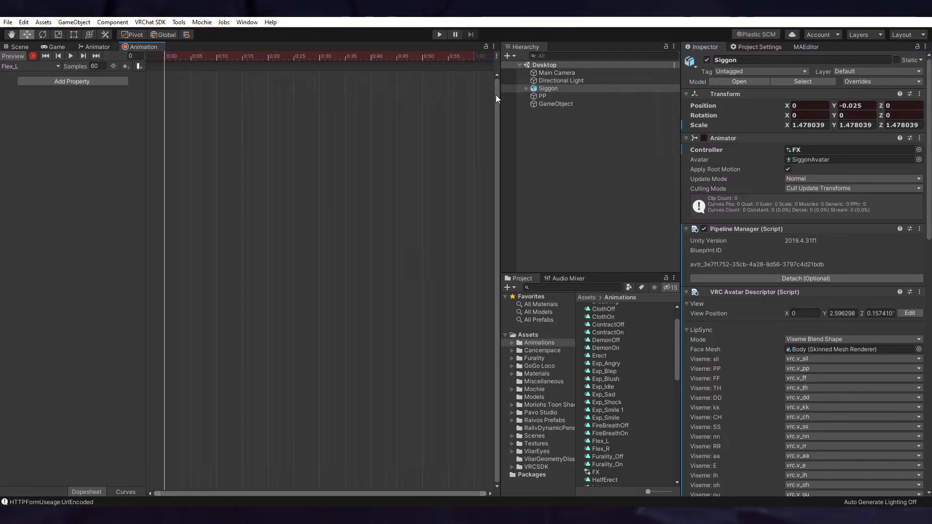
pyautogui.click(526, 89)
pyautogui.click(562, 105)
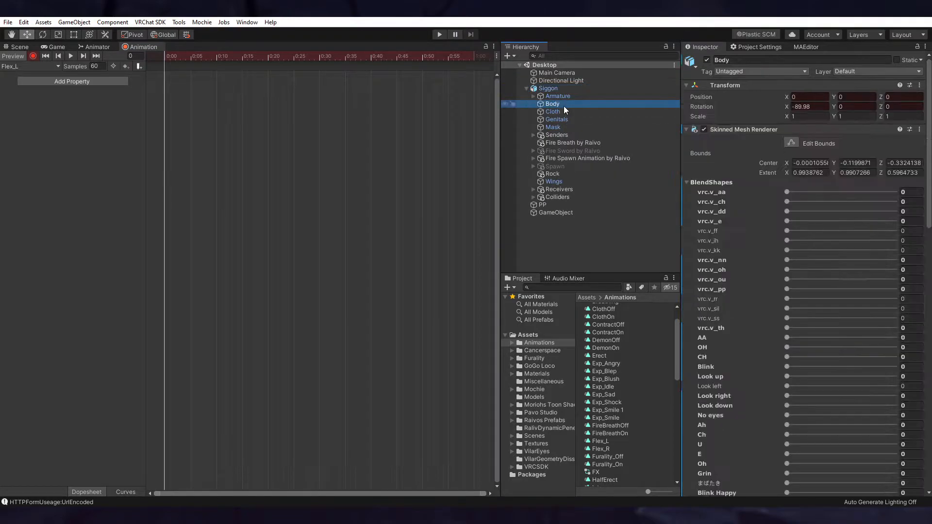
pyautogui.scroll(-10, 748, 191)
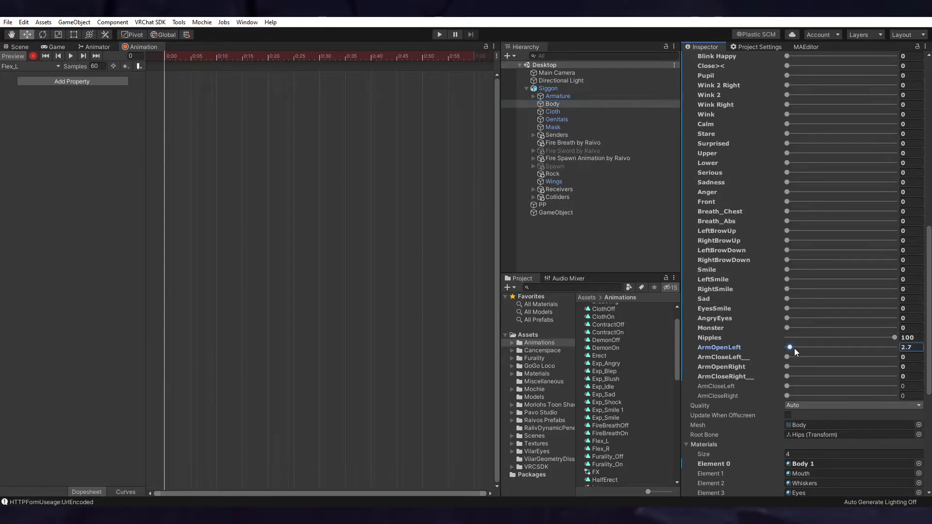
pyautogui.moveTo(792, 347); pyautogui.dragTo(927, 353)
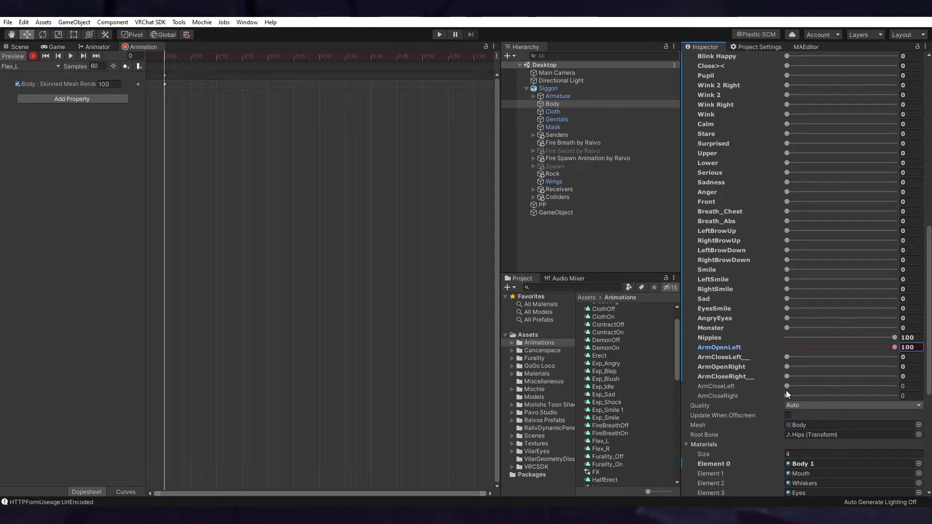
pyautogui.click(786, 356)
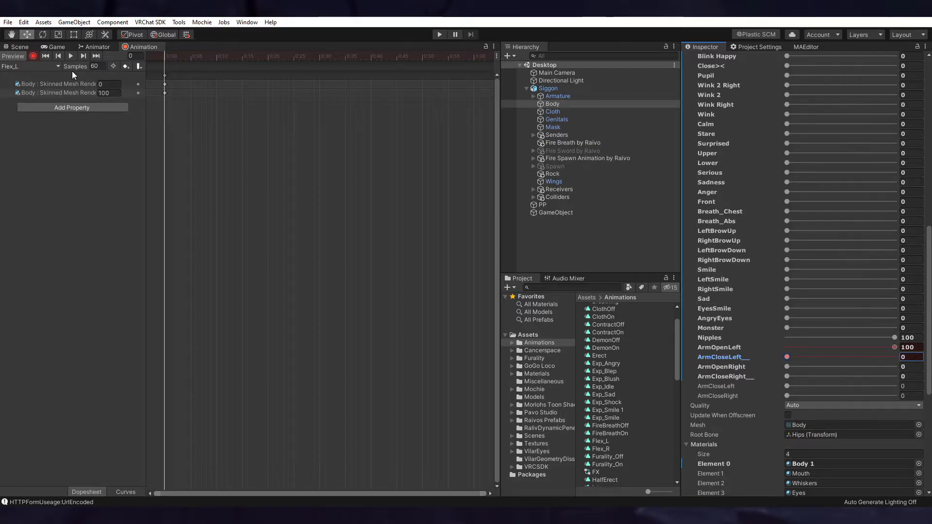
# Key ArmOpenLeft at 0 and ArmCloseLeft__ at 100 on frame 1 of Flex_L, then return to frame 0.
pyautogui.moveTo(165, 57); pyautogui.dragTo(168, 58)
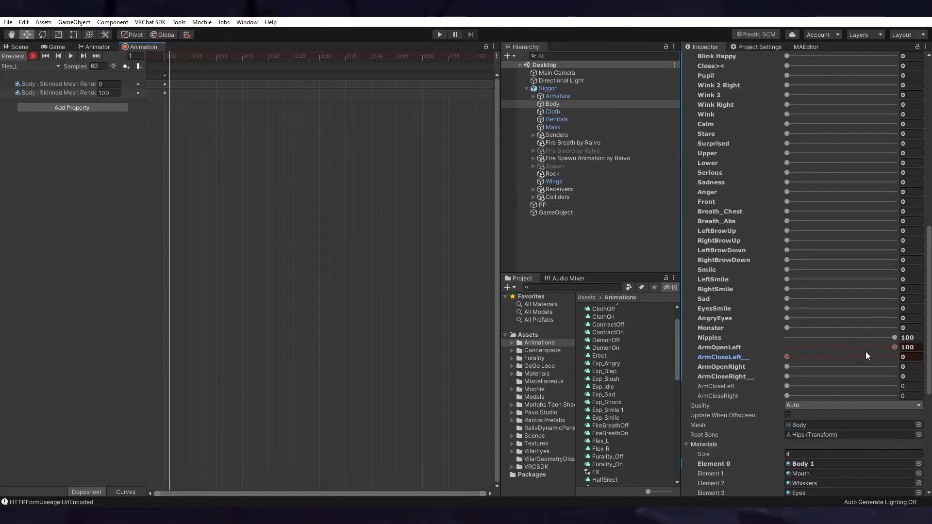
pyautogui.moveTo(871, 347); pyautogui.dragTo(902, 357)
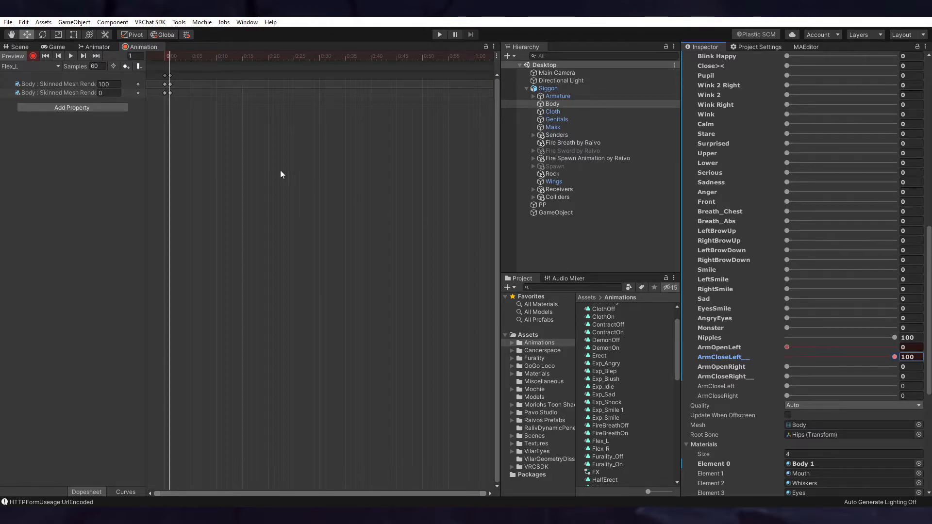
pyautogui.moveTo(162, 57)
pyautogui.mouseDown()
pyautogui.moveTo(171, 56)
pyautogui.moveTo(150, 52)
pyautogui.mouseUp()
# Switch to the Flex_R clip and key ArmOpenRight at 100 and ArmCloseRight__ at 0 on frame 0.
pyautogui.click(34, 66)
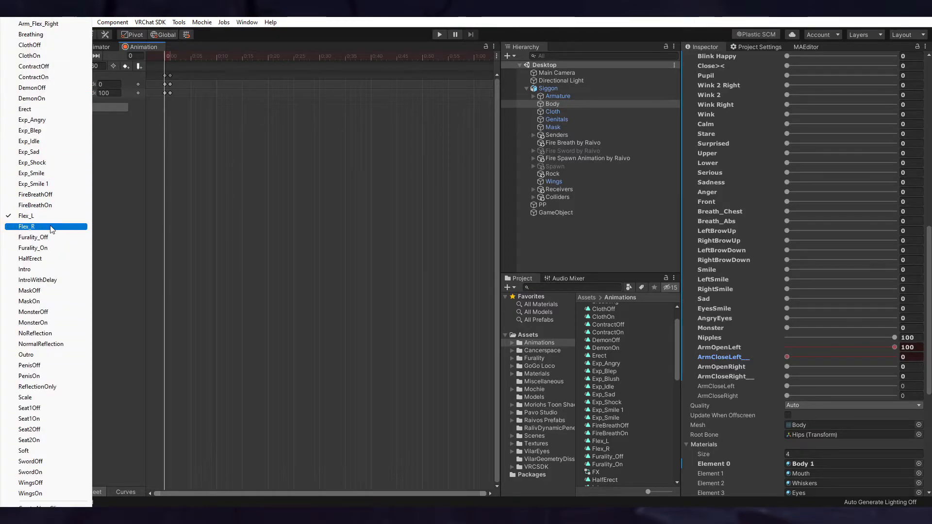
pyautogui.click(52, 226)
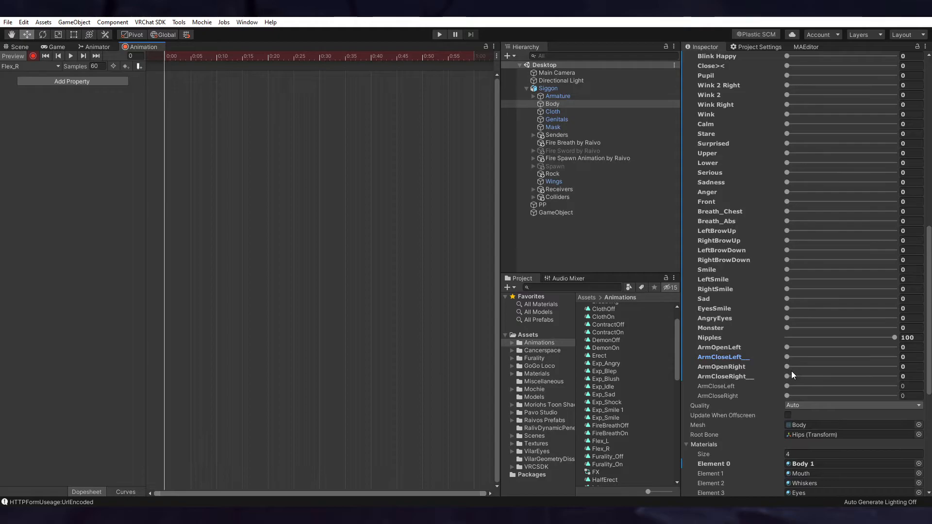
pyautogui.moveTo(794, 367); pyautogui.dragTo(898, 368)
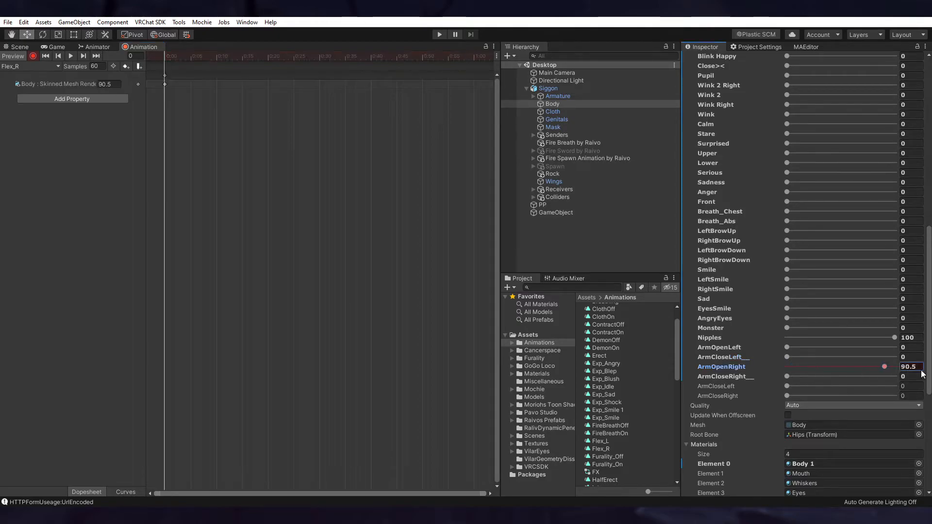
pyautogui.moveTo(806, 376); pyautogui.dragTo(771, 379)
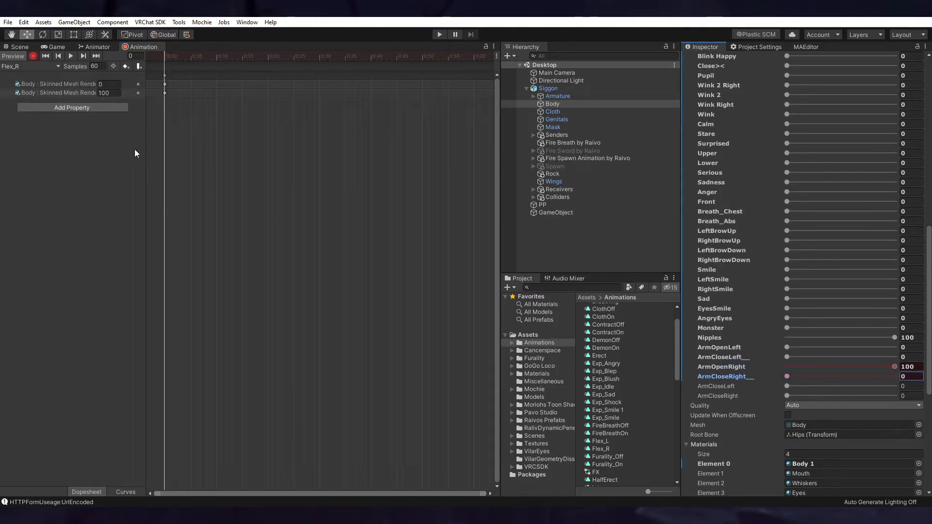
# Key ArmOpenRight at 0 and ArmCloseRight__ at 100 on frame 1 of Flex_R and return to frame 0.
pyautogui.click(170, 58)
pyautogui.moveTo(840, 368); pyautogui.dragTo(897, 376)
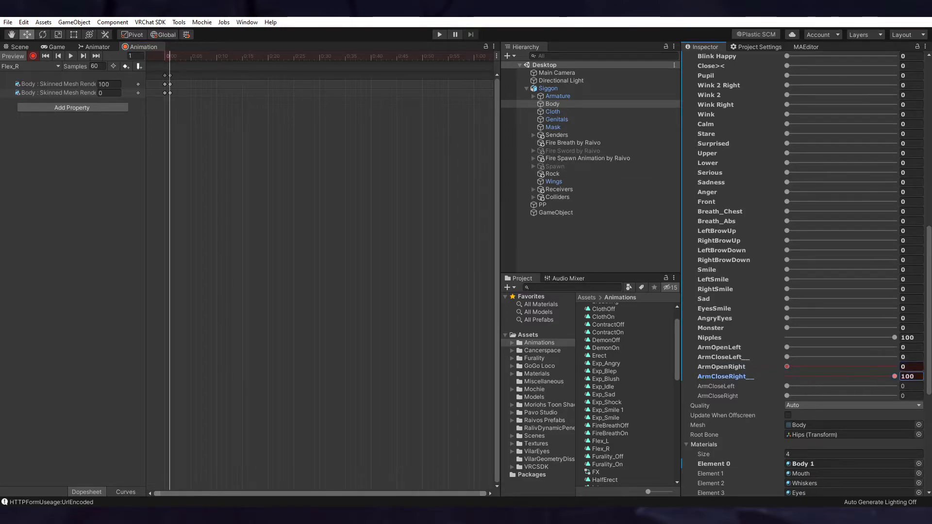
pyautogui.click(164, 56)
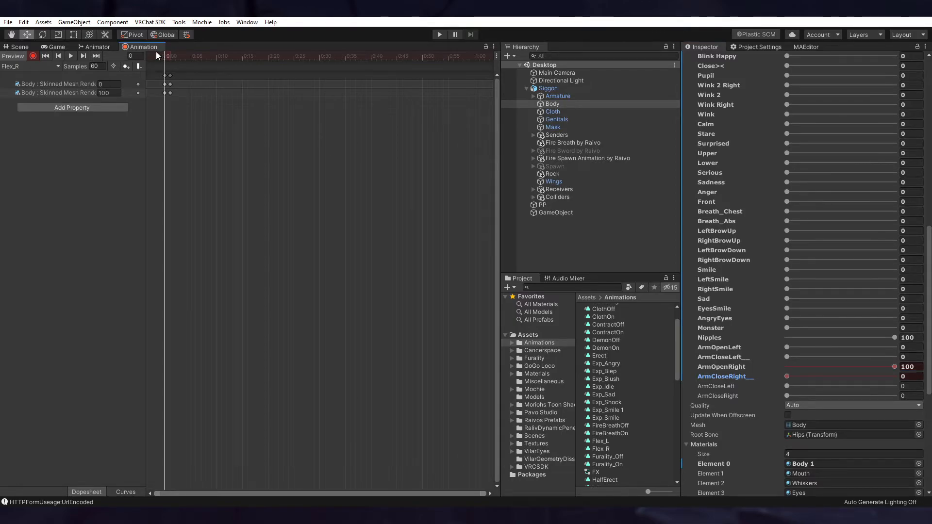
# Stop recording and previewing the Flex_R clip and return to the scene view.
pyautogui.click(31, 56)
pyautogui.click(13, 57)
pyautogui.click(20, 46)
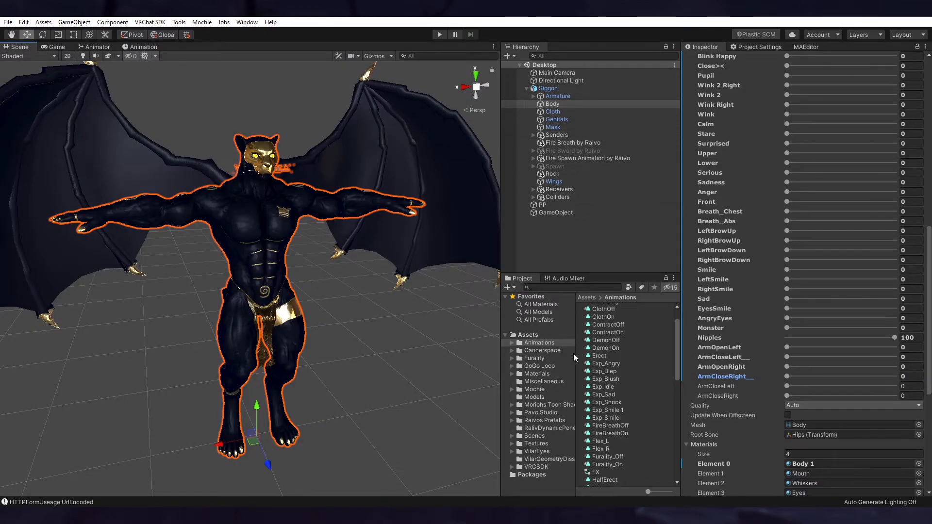
# Turn off Loop Time for both the Flex_R and Flex_L clips.
pyautogui.click(609, 442)
pyautogui.scroll(-3, 630, 410)
pyautogui.click(616, 390)
pyautogui.click(619, 383)
pyautogui.click(620, 389)
pyautogui.click(787, 91)
pyautogui.click(621, 382)
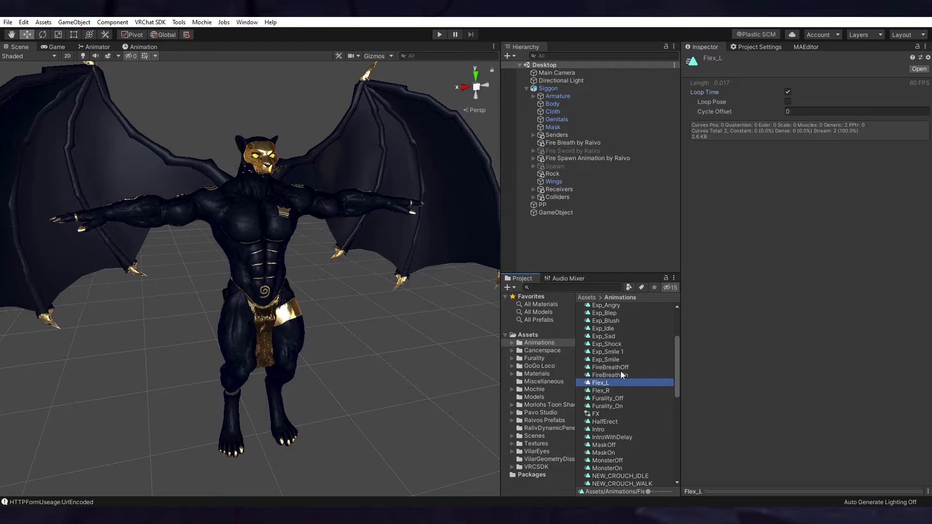
pyautogui.click(787, 92)
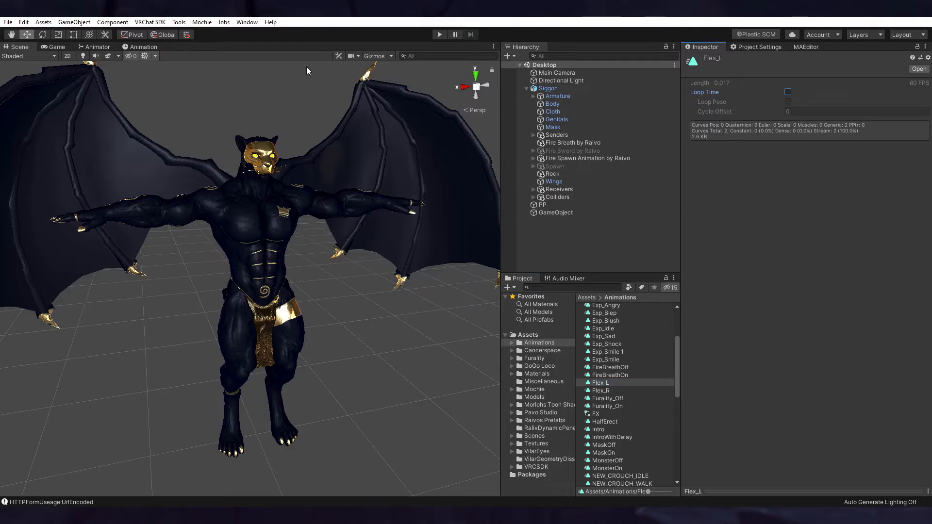
# Select the Siggon avatar and show its FX controller's parameters in the Animator.
pyautogui.click(566, 88)
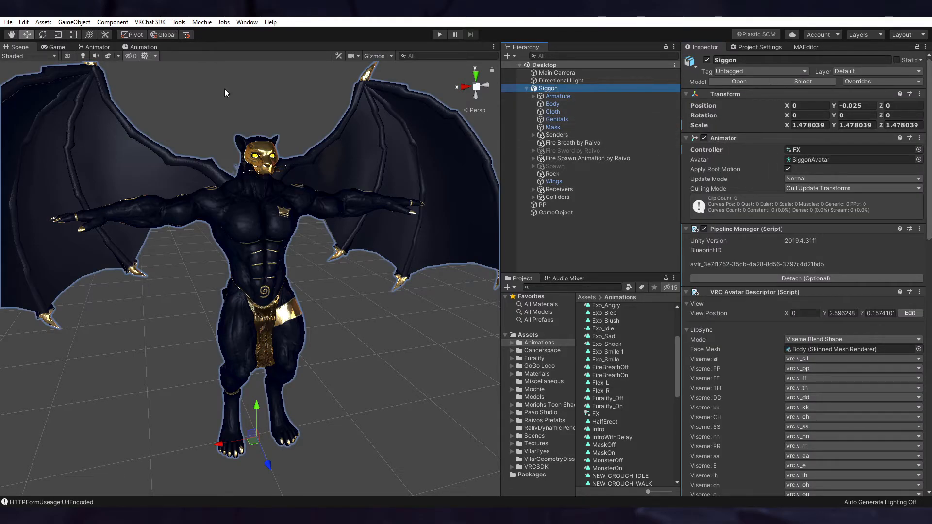
pyautogui.click(97, 47)
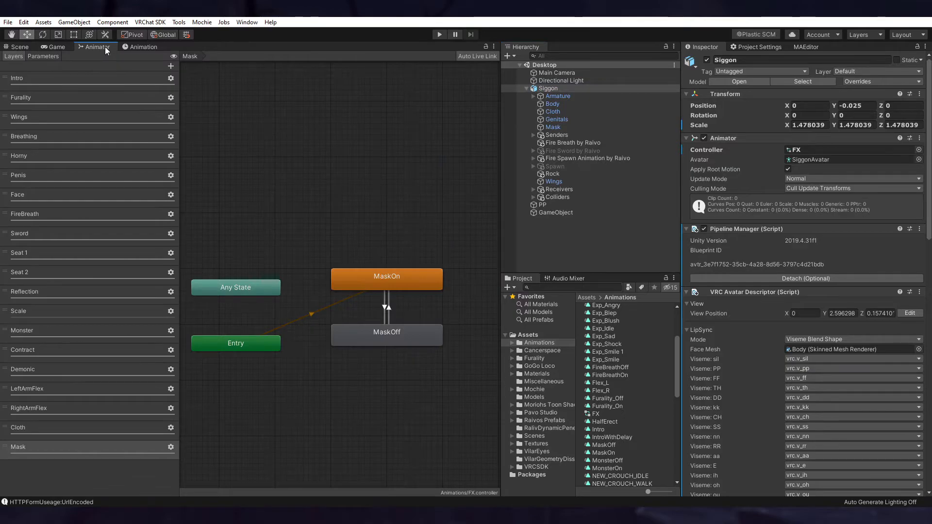
pyautogui.click(248, 22)
pyautogui.moveTo(370, 192)
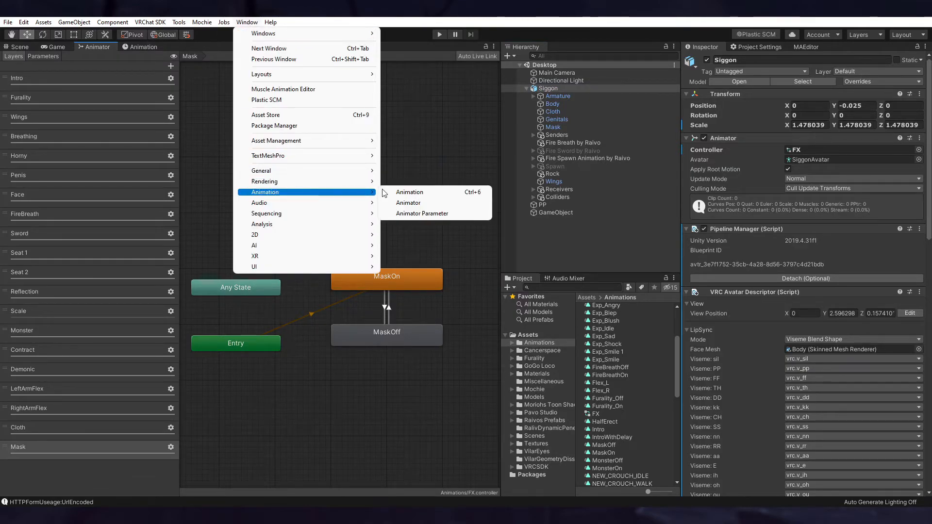
pyautogui.click(426, 120)
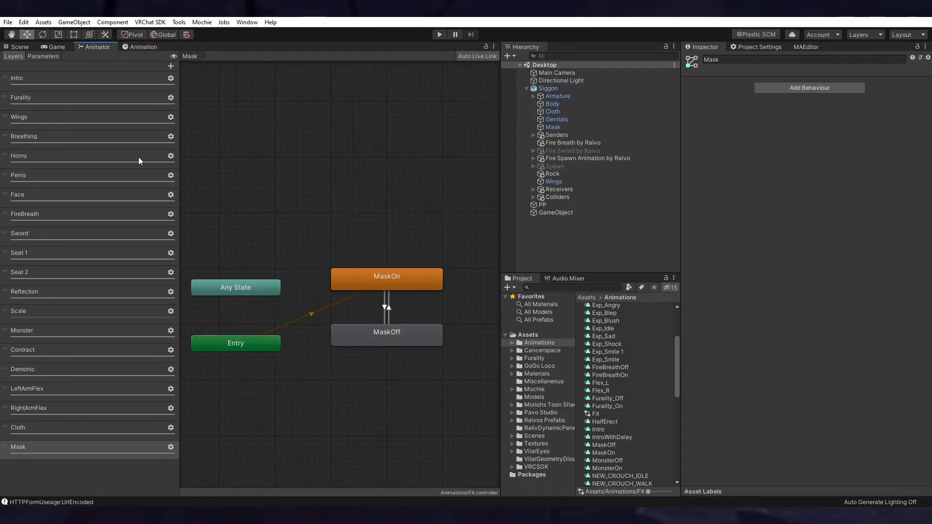
pyautogui.click(34, 57)
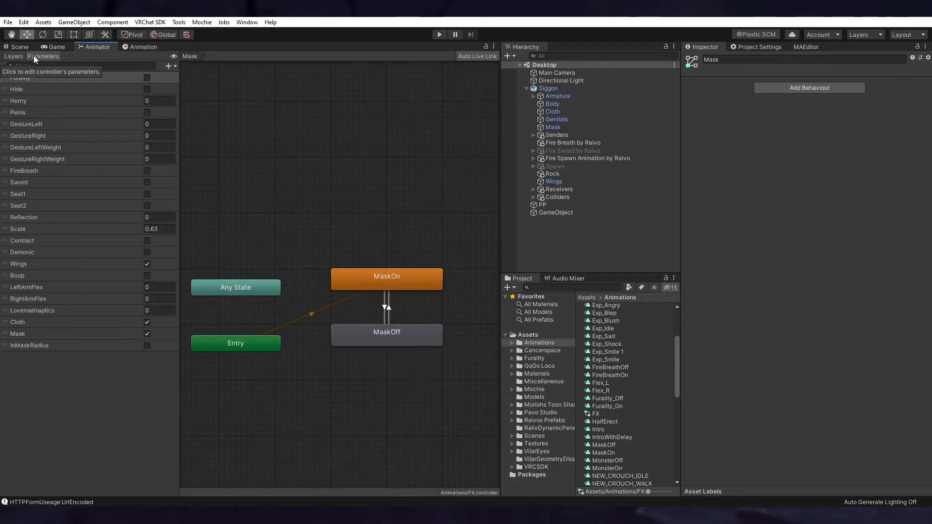
# Add two float parameters named FlexR and FlexL to the FX controller.
pyautogui.click(169, 66)
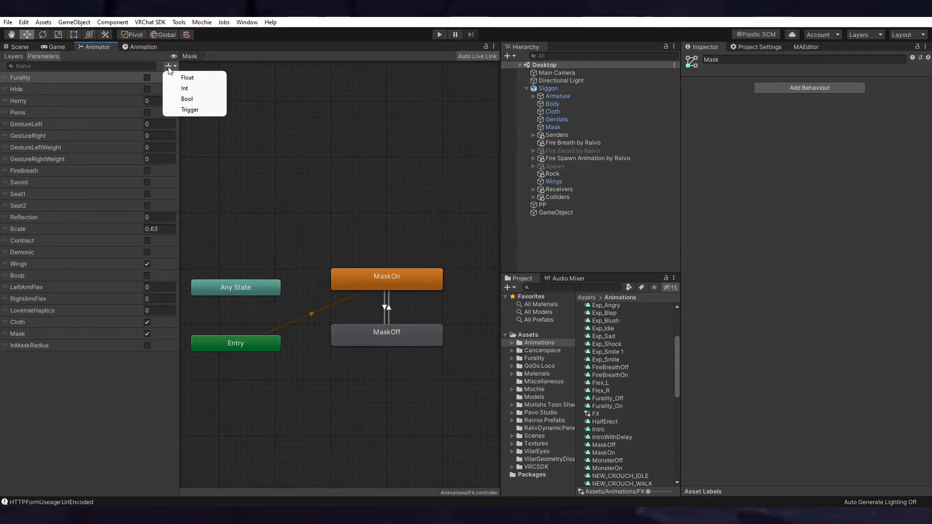
pyautogui.click(193, 79)
pyautogui.write('FlexR')
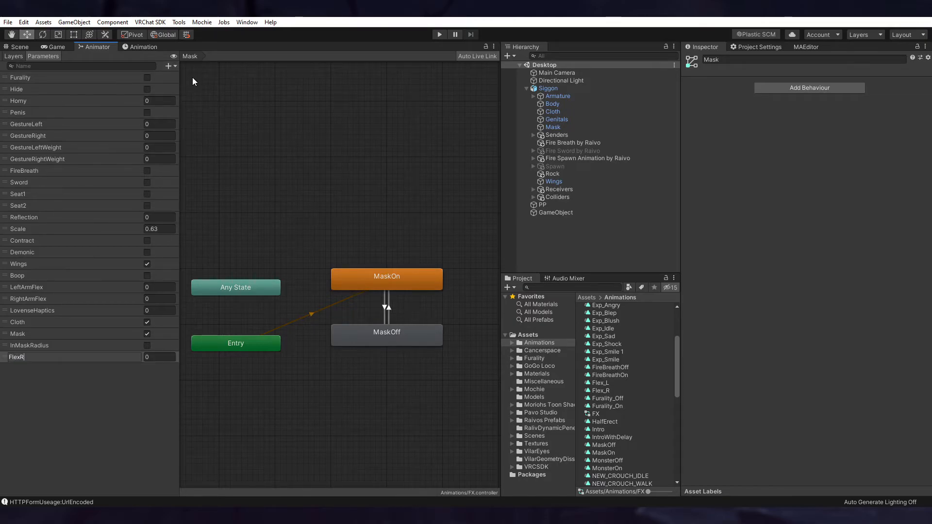
pyautogui.press('Return')
pyautogui.click(170, 66)
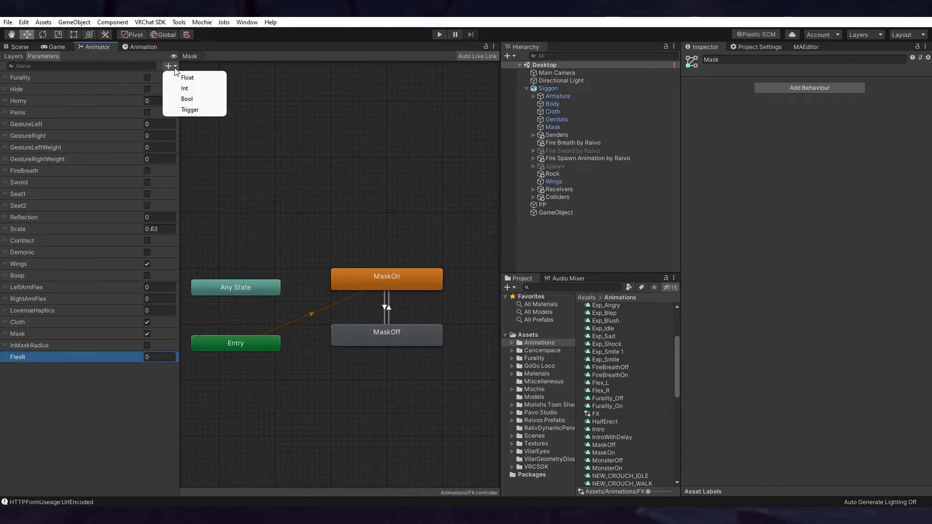
pyautogui.click(186, 77)
pyautogui.write('FlexL')
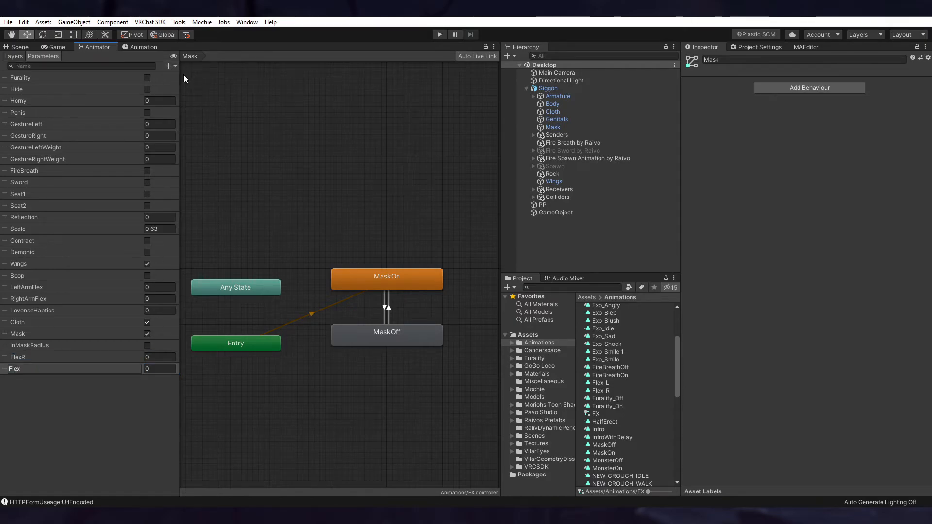
pyautogui.press('Return')
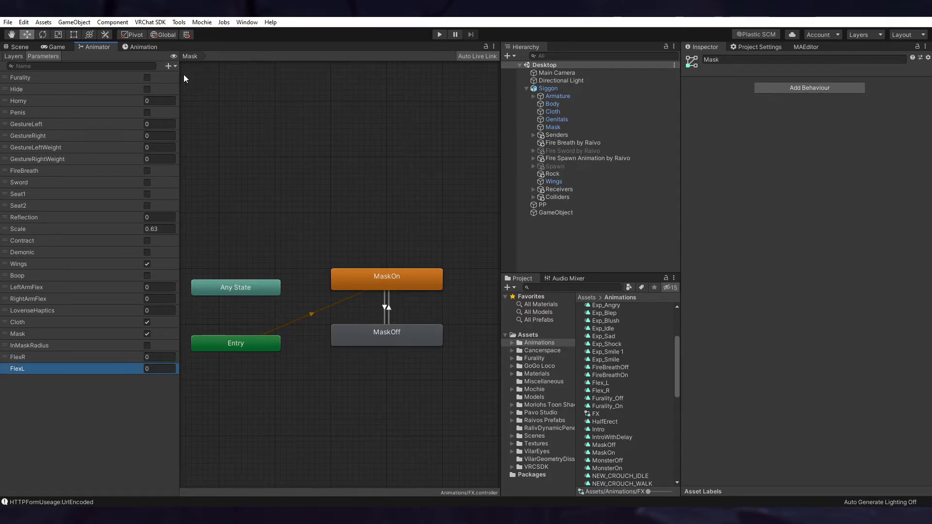
# Add two layers named FlexR and FlexL to the FX controller.
pyautogui.click(15, 56)
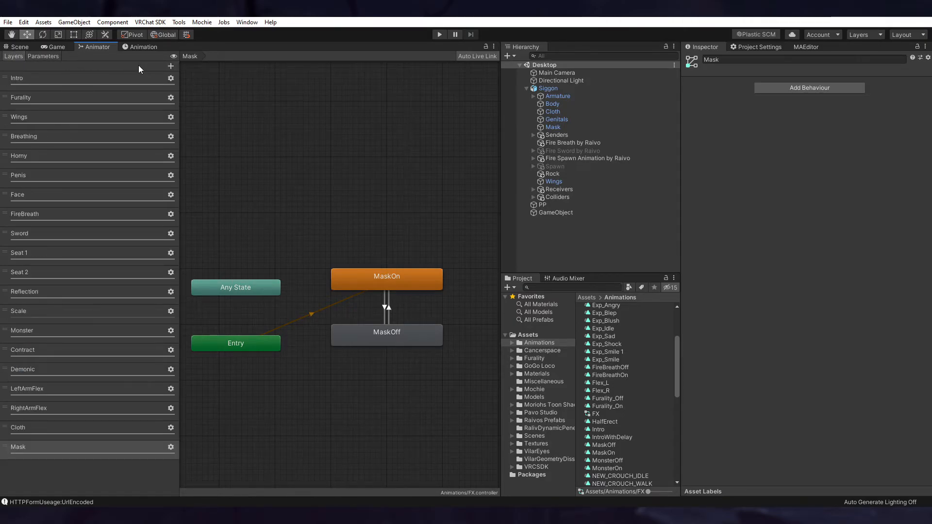
pyautogui.click(170, 66)
pyautogui.write('FlexR')
pyautogui.press('Return')
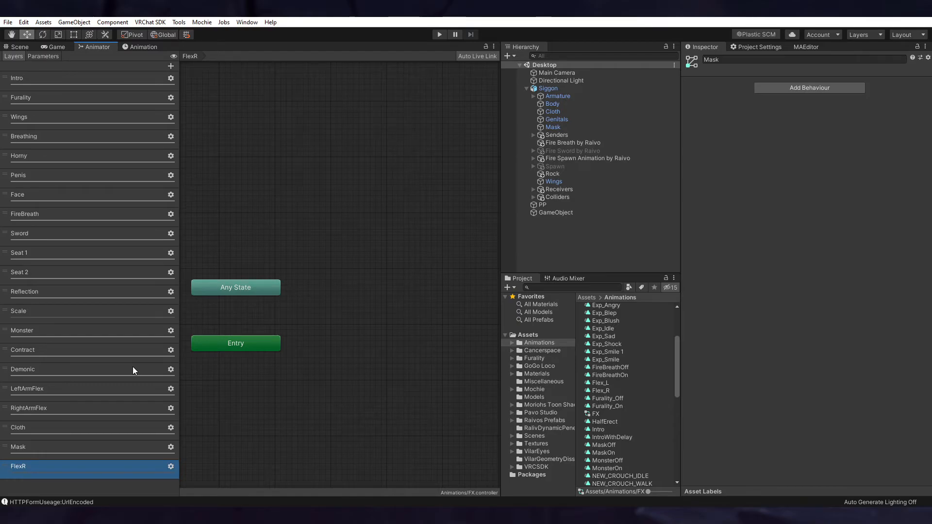
pyautogui.click(171, 66)
pyautogui.write('FlexL')
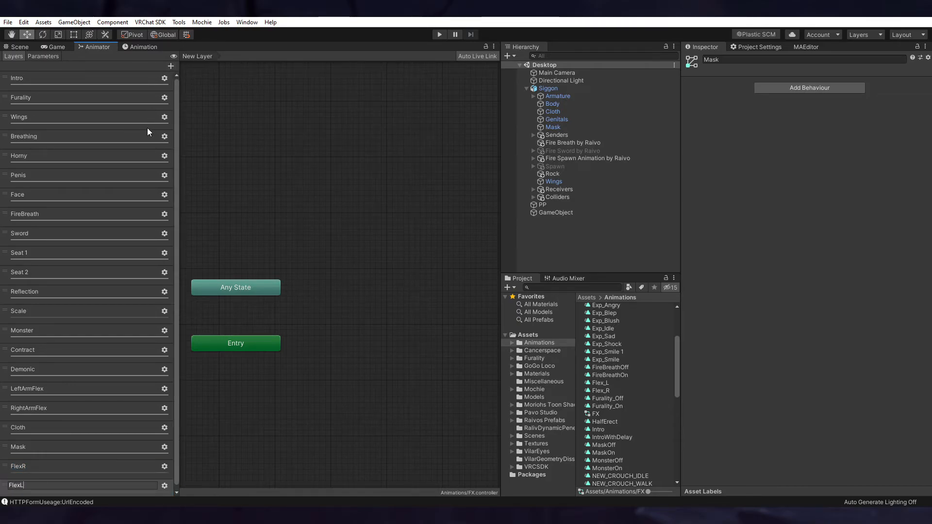
pyautogui.press('Return')
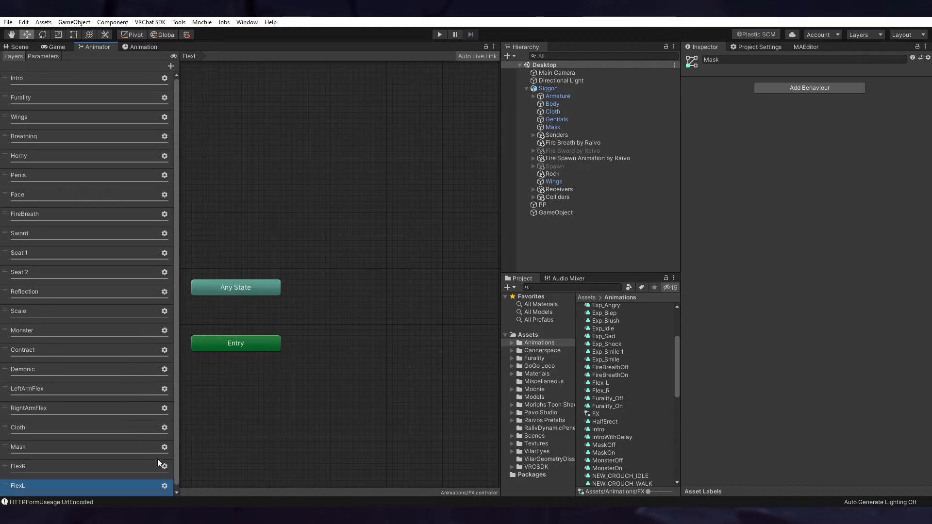
# Set the weight of both the FlexR and FlexL layers to 1.
pyautogui.doubleClick(112, 467)
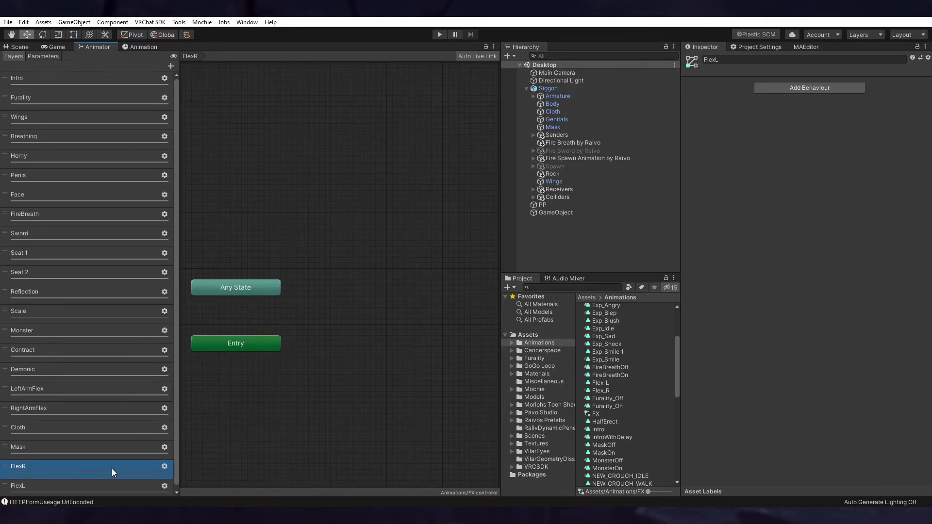
pyautogui.click(164, 467)
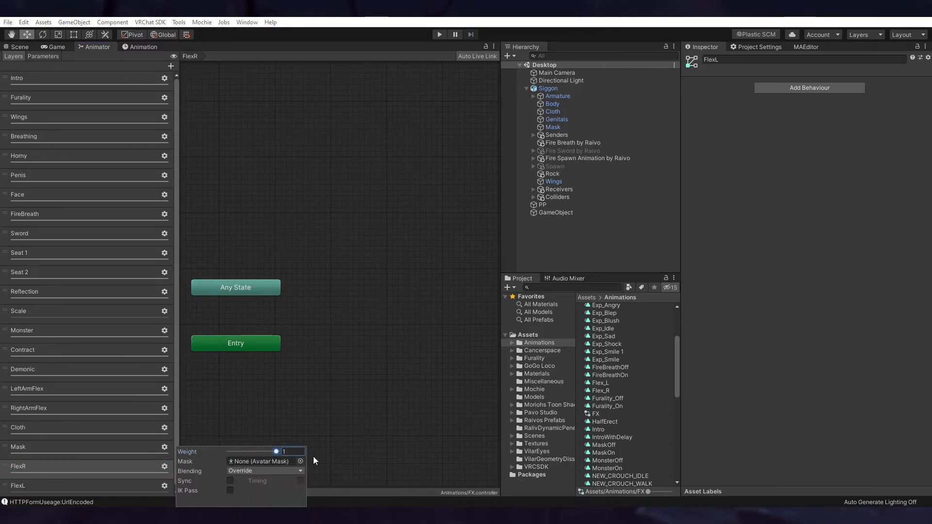
pyautogui.moveTo(221, 453); pyautogui.dragTo(336, 432)
pyautogui.click(336, 432)
pyautogui.click(164, 486)
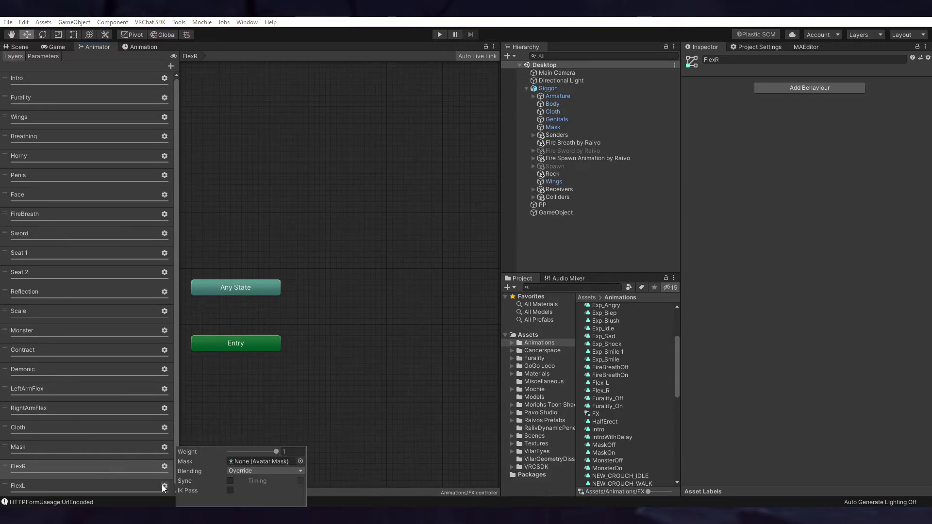
pyautogui.click(181, 446)
pyautogui.scroll(-1, 44, 462)
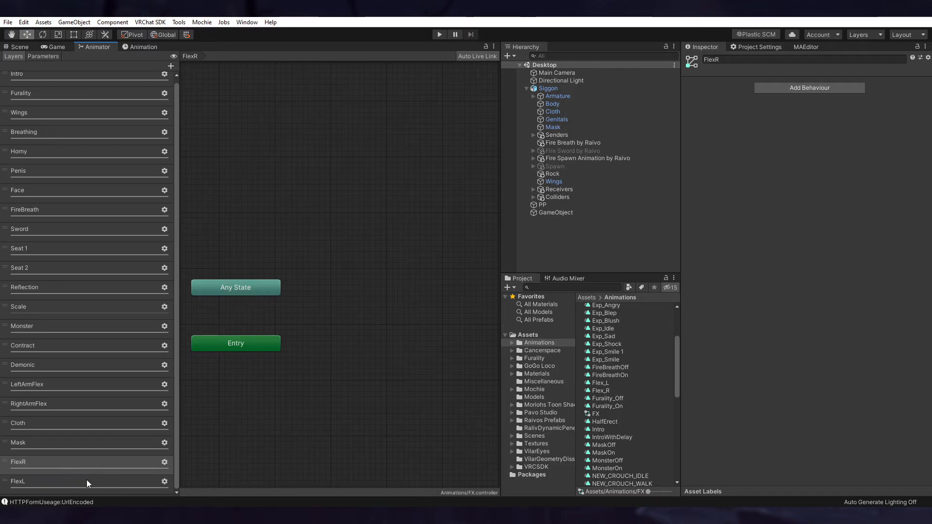
# Add the Flex_R animation clip as the default state of the FlexR layer.
pyautogui.click(136, 462)
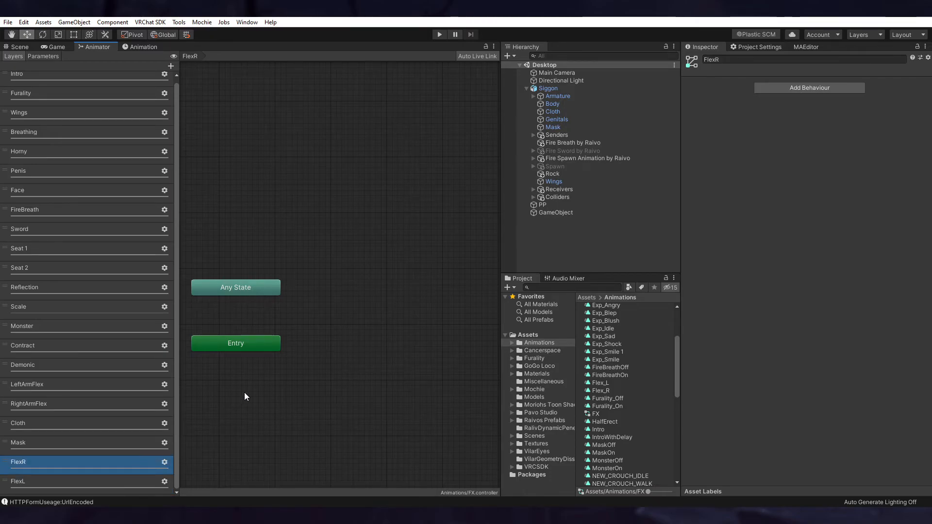
pyautogui.click(68, 480)
pyautogui.click(73, 466)
pyautogui.moveTo(599, 383); pyautogui.dragTo(356, 283)
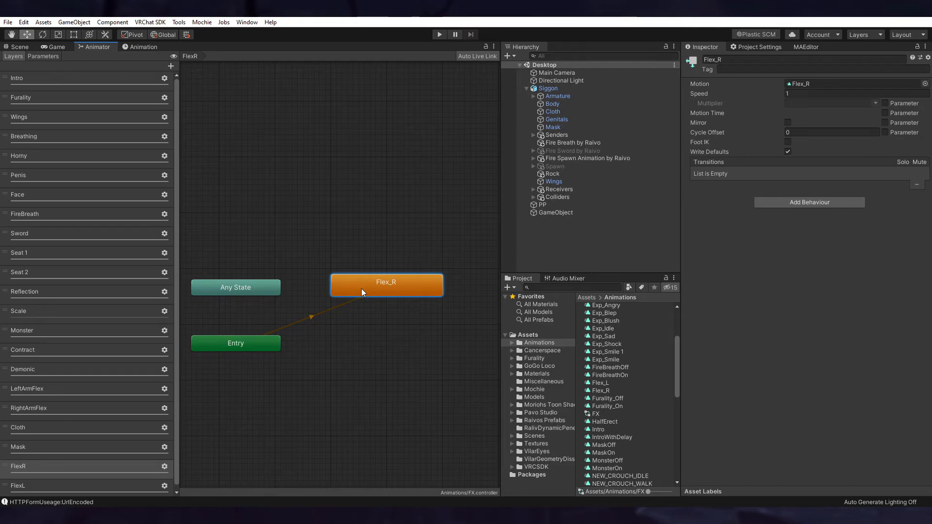
pyautogui.click(396, 359)
# Add the Flex_L animation clip as the default state of the FlexL layer, and nudge the Flex_R state slightly upward in its layer.
pyautogui.click(52, 486)
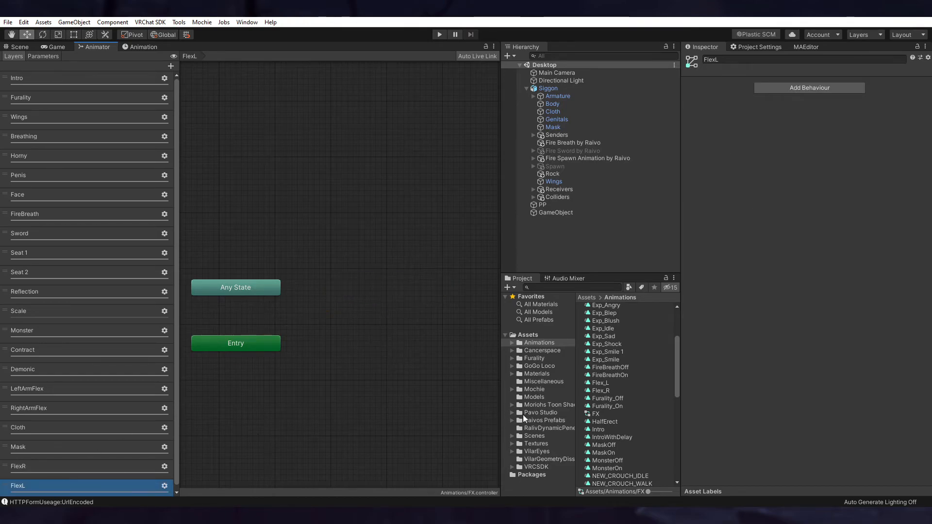
pyautogui.moveTo(608, 384); pyautogui.dragTo(355, 285)
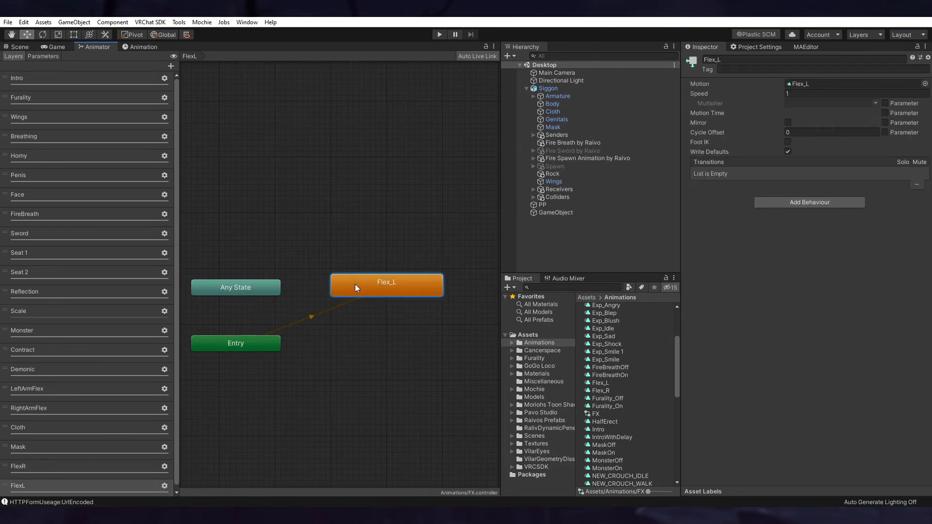
pyautogui.click(56, 466)
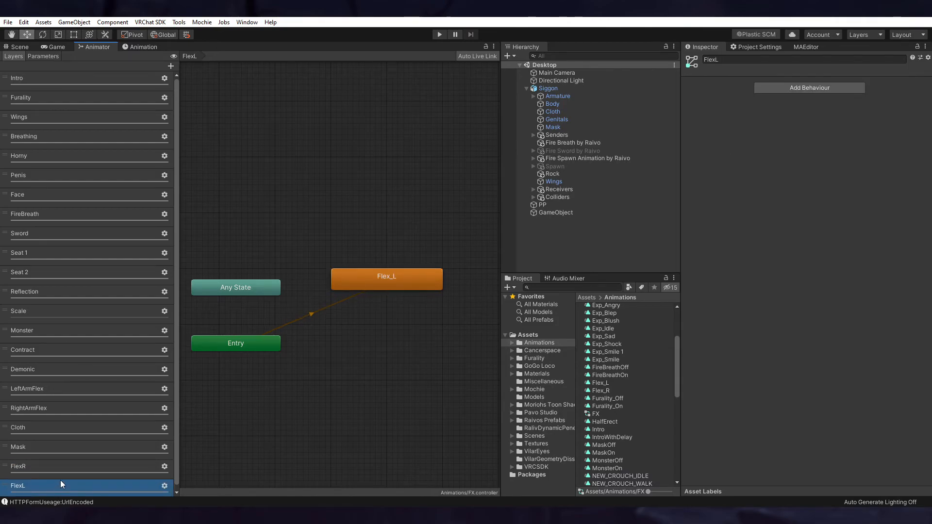
pyautogui.moveTo(339, 289); pyautogui.dragTo(340, 284)
pyautogui.click(377, 350)
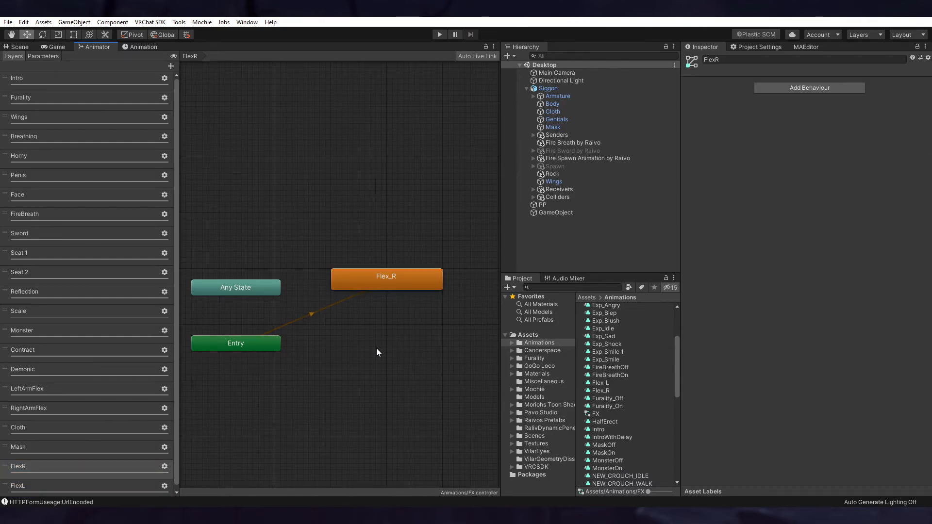
# Enable the Motion Time parameter on the FlexR layer's Flex_R state and assign FlexR to it.
pyautogui.scroll(-1, 95, 413)
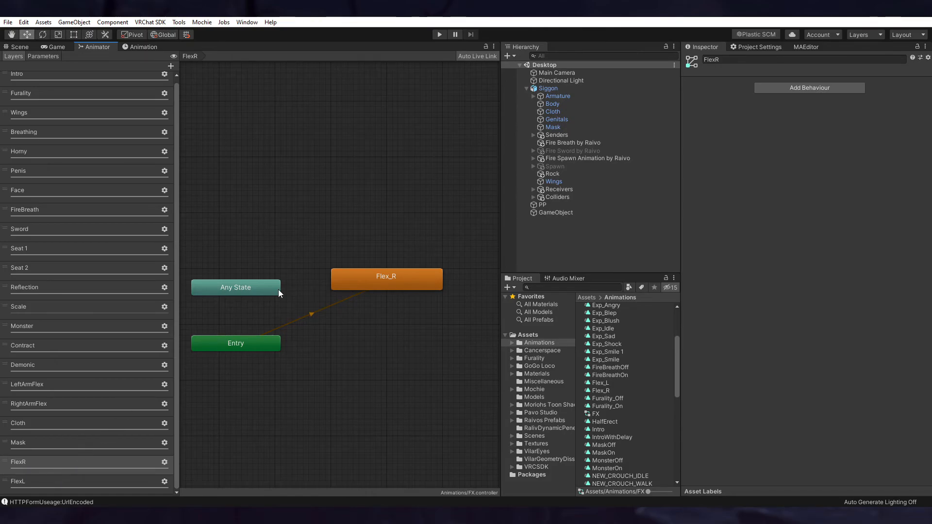
pyautogui.click(90, 481)
pyautogui.click(89, 462)
pyautogui.click(399, 279)
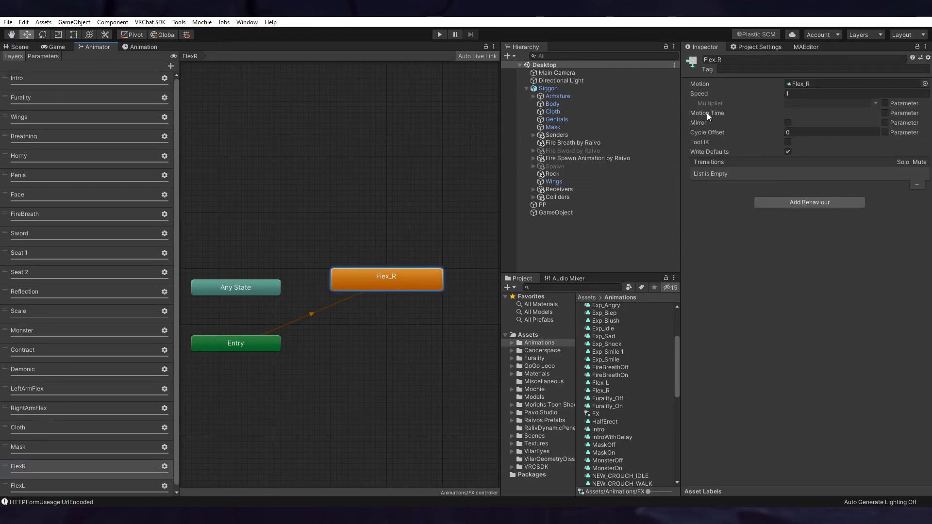
pyautogui.click(885, 113)
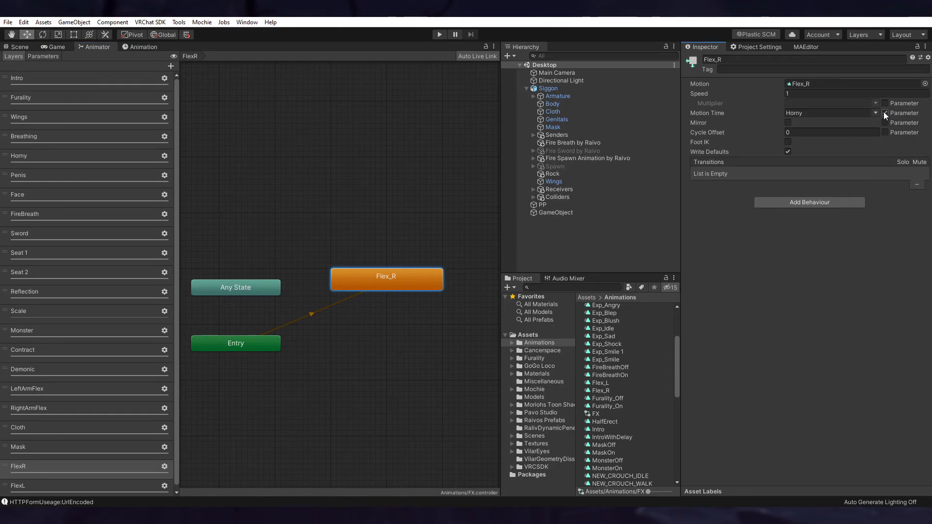
pyautogui.click(871, 113)
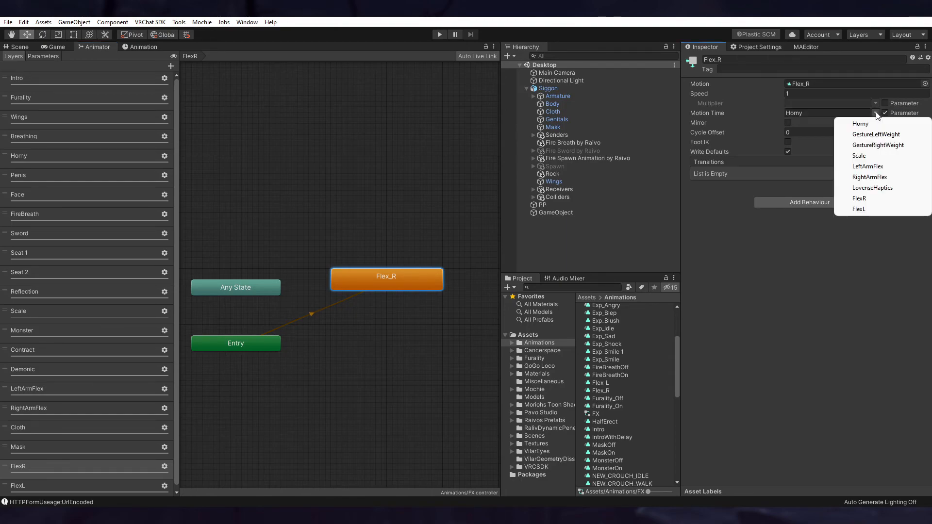
pyautogui.click(875, 200)
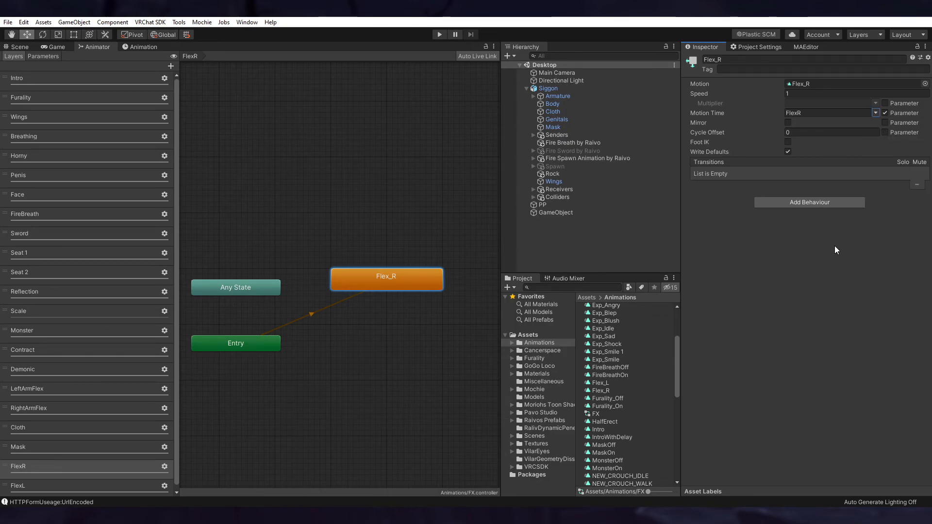
# Enable the Motion Time parameter on the FlexL layer's Flex_L state and assign FlexL to it.
pyautogui.click(98, 481)
pyautogui.click(405, 283)
pyautogui.click(891, 112)
pyautogui.click(872, 114)
pyautogui.click(875, 113)
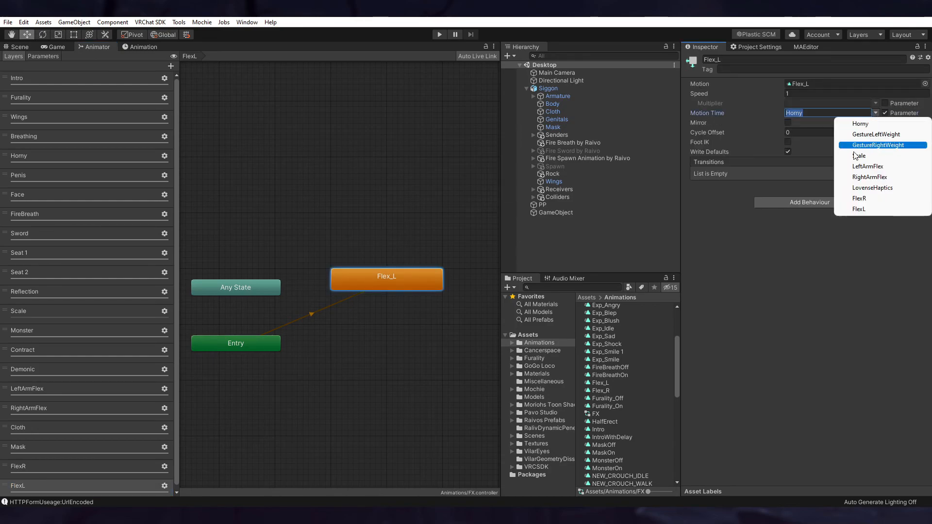
pyautogui.click(862, 209)
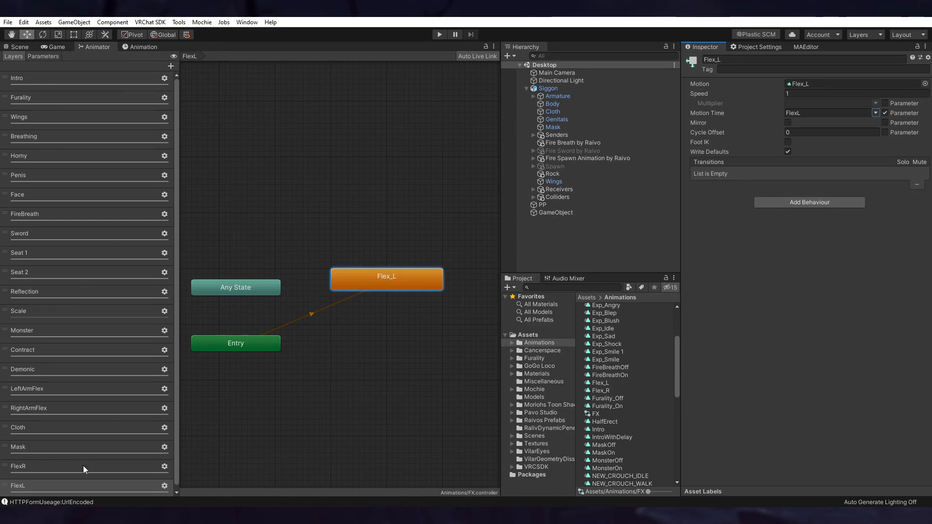
pyautogui.click(412, 351)
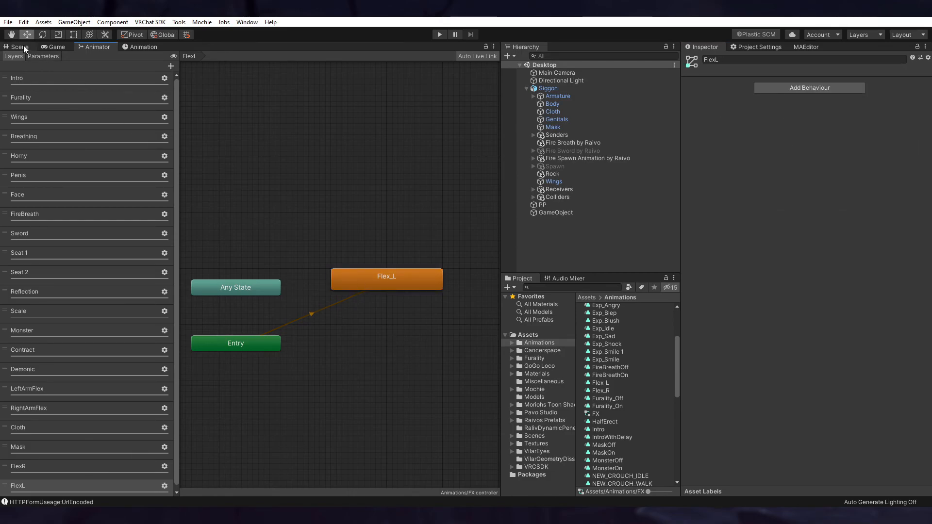
# Select the Siggon avatar and look through its component settings.
pyautogui.click(550, 90)
pyautogui.scroll(-15, 762, 205)
pyautogui.scroll(15, 762, 205)
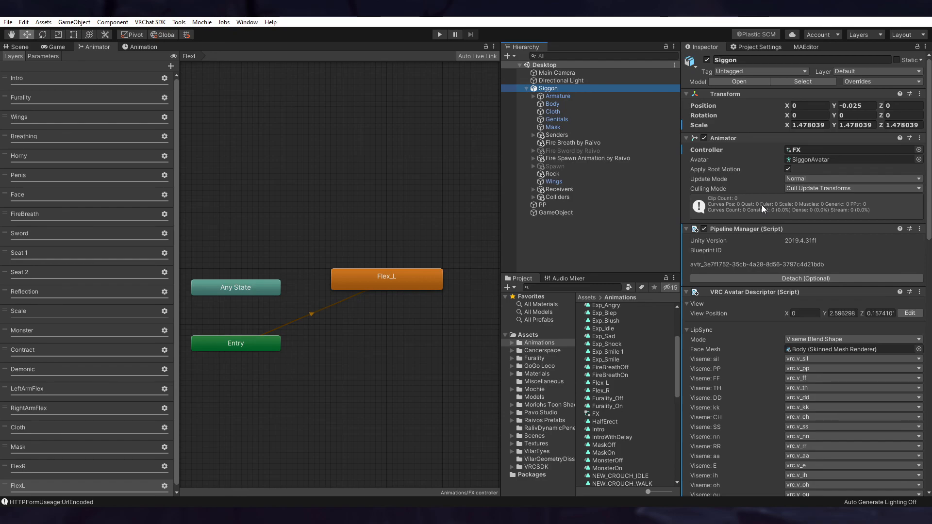